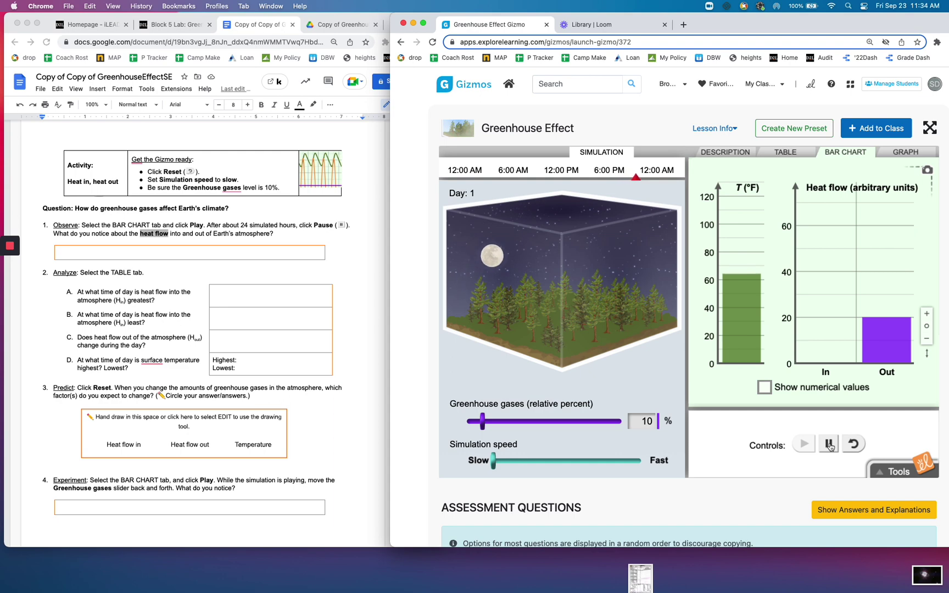
Pause the simulation at about 12:00 AM and review the day's heat flow and temperature values in the data table
{"action": "left_click", "coordinate": [830, 445]}
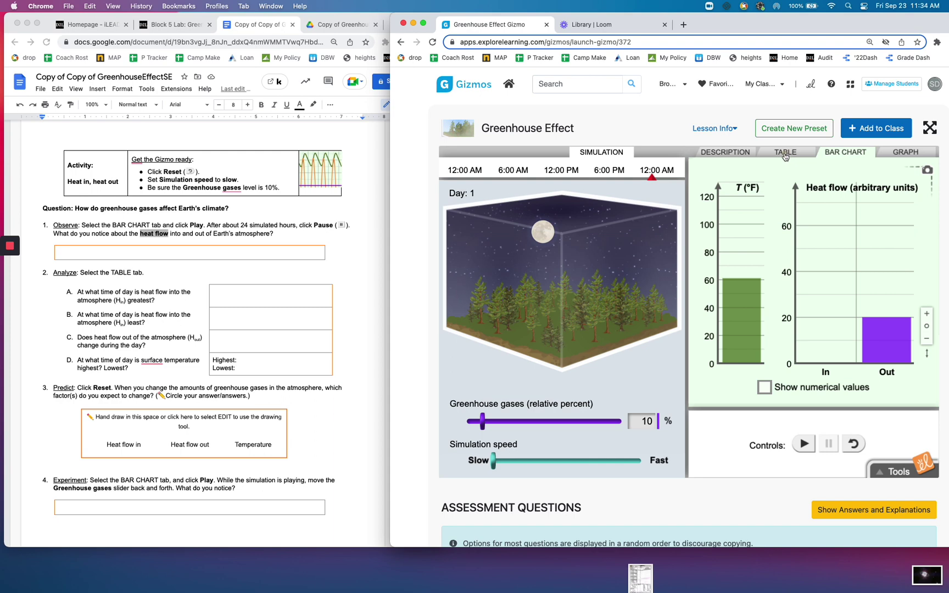
{"action": "left_click", "coordinate": [786, 155]}
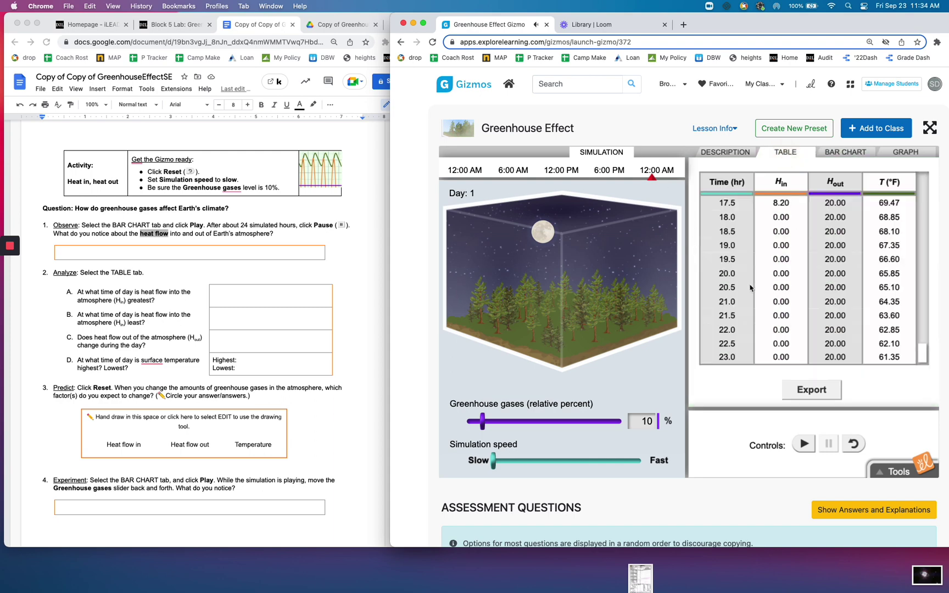
{"action": "left_click_drag", "start_coordinate": [922, 355], "coordinate": [923, 181]}
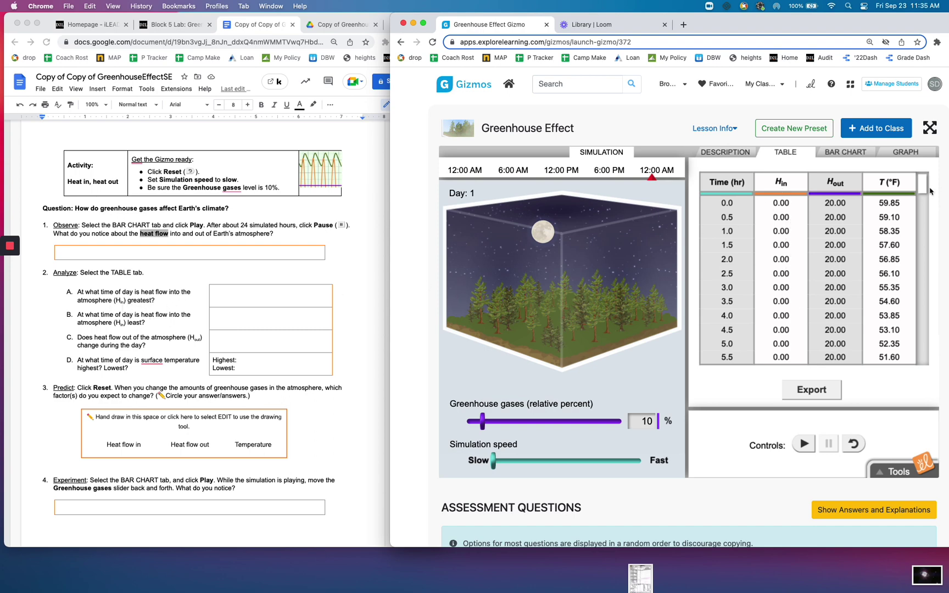
{"action": "left_click_drag", "start_coordinate": [924, 187], "coordinate": [928, 309]}
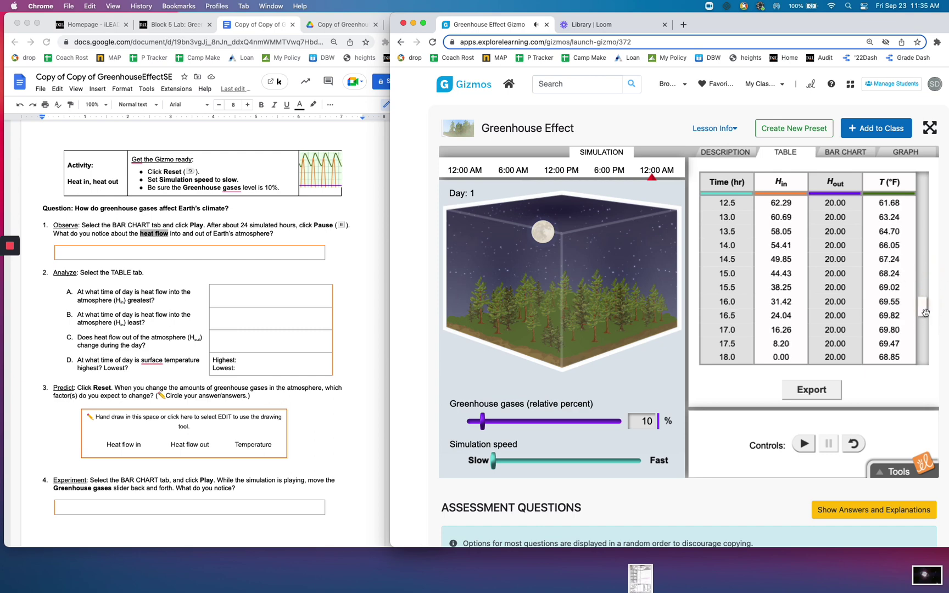
{"action": "left_click", "coordinate": [924, 311]}
{"action": "left_click_drag", "start_coordinate": [924, 311], "coordinate": [925, 291]}
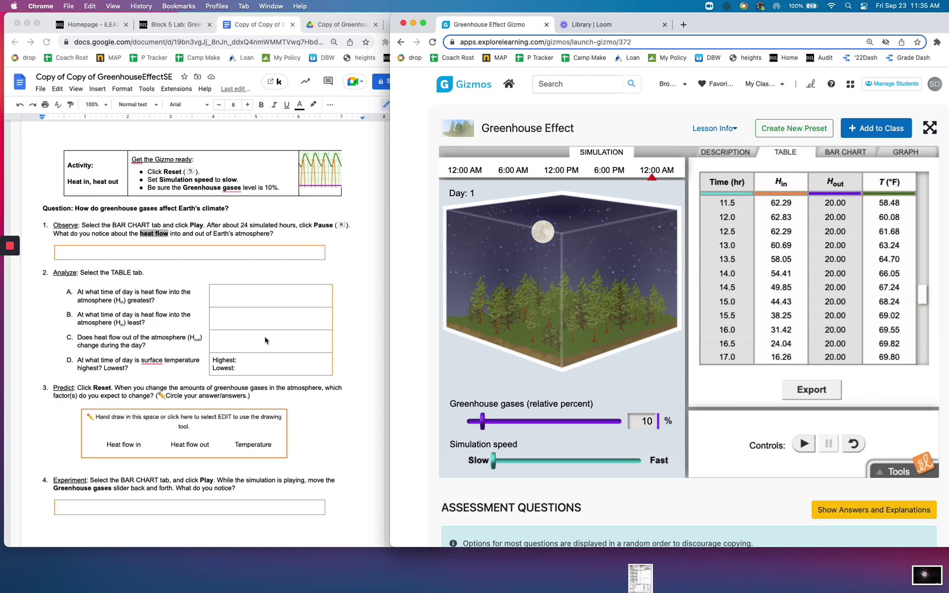
Open the circle-your-answer drawing under question 3 of the worksheet for editing
{"action": "scroll", "coordinate": [265, 340], "scroll_direction": "down", "scroll_amount": 1}
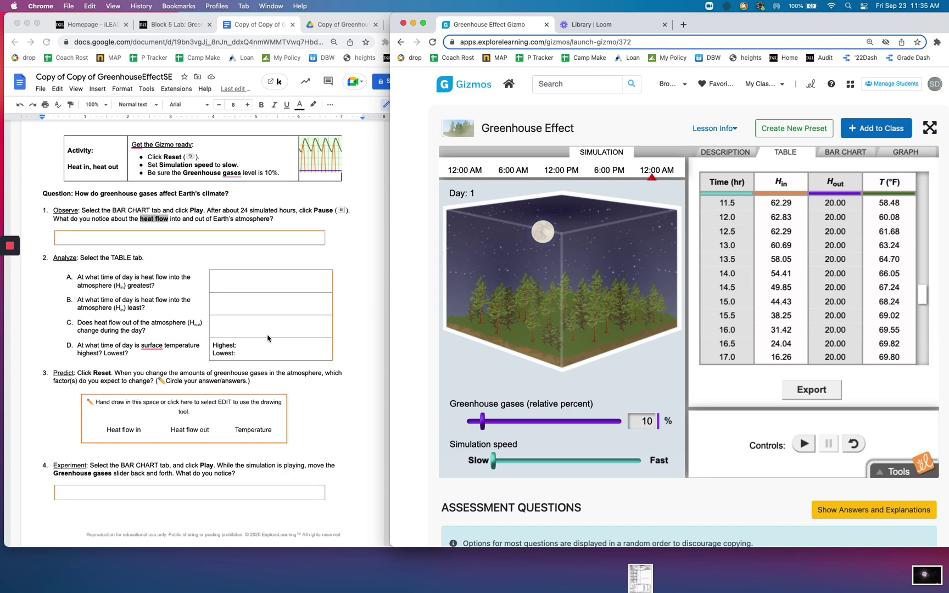
{"action": "scroll", "coordinate": [268, 338], "scroll_direction": "down", "scroll_amount": 1}
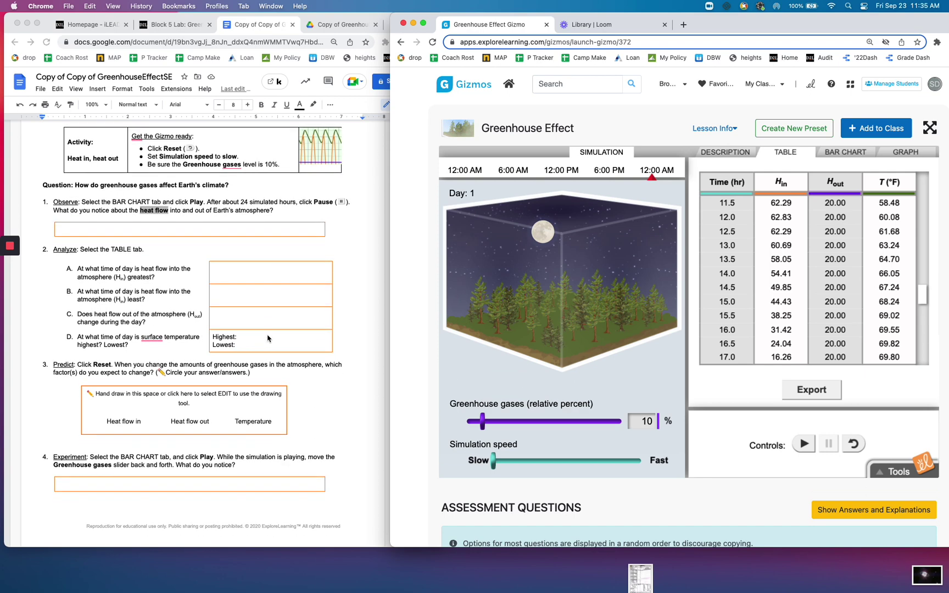
{"action": "scroll", "coordinate": [269, 338], "scroll_direction": "down", "scroll_amount": 1}
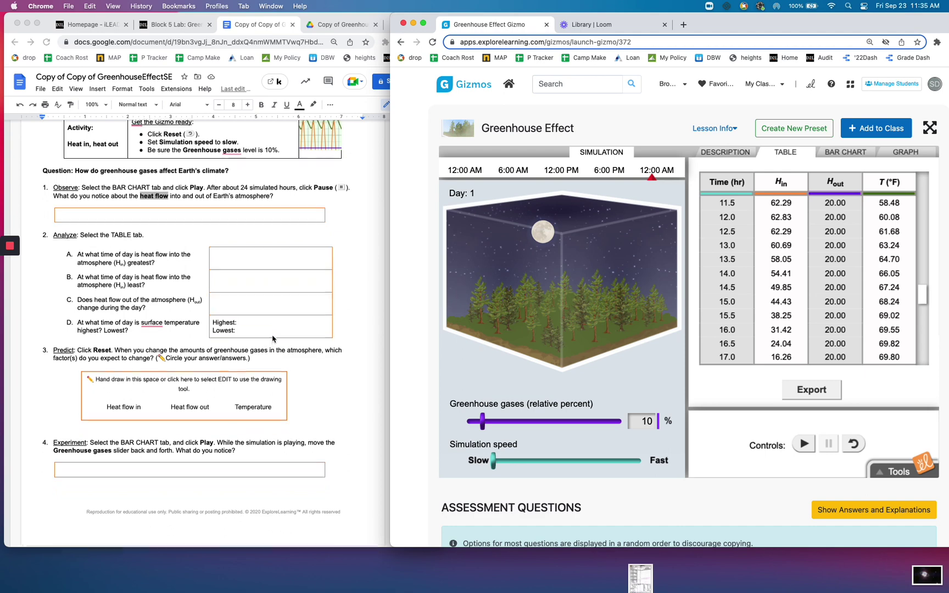
{"action": "scroll", "coordinate": [272, 339], "scroll_direction": "down", "scroll_amount": 1}
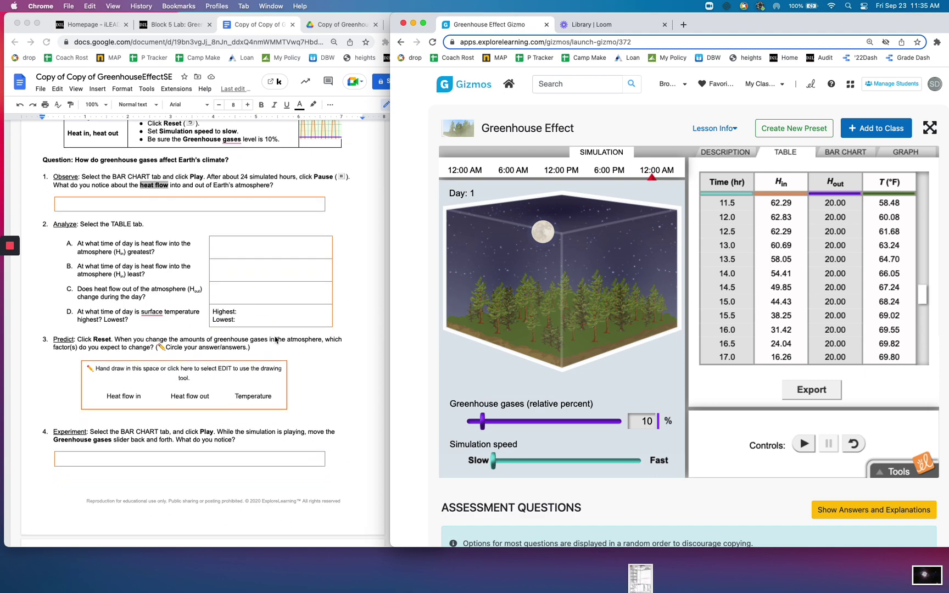
{"action": "scroll", "coordinate": [276, 340], "scroll_direction": "down", "scroll_amount": 1}
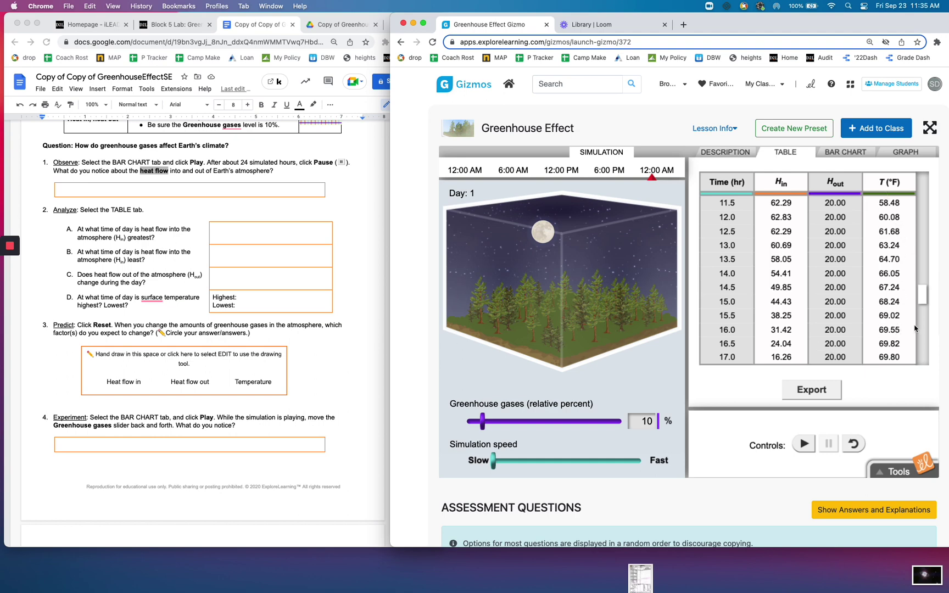
{"action": "scroll", "coordinate": [256, 325], "scroll_direction": "down", "scroll_amount": 5}
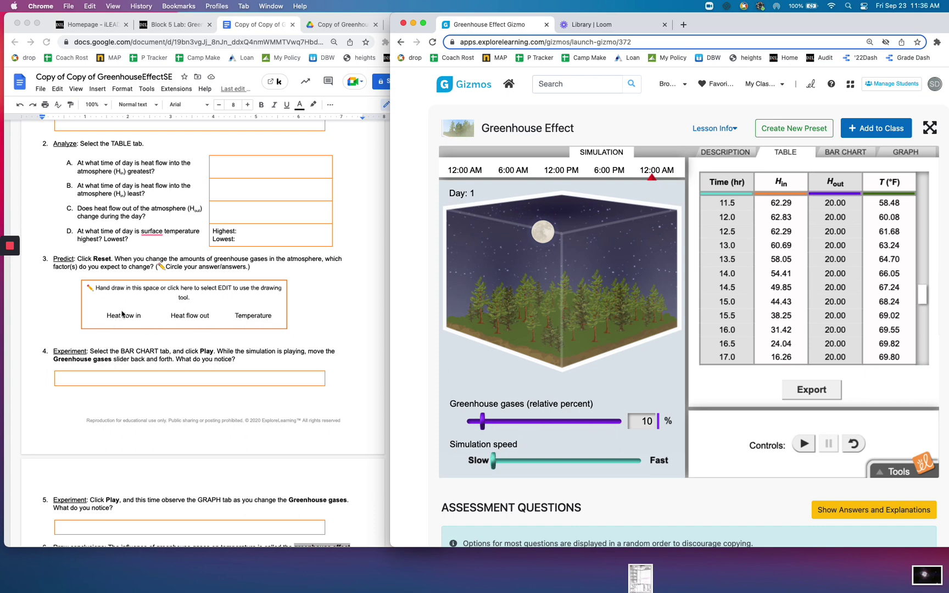
{"action": "left_click", "coordinate": [155, 306]}
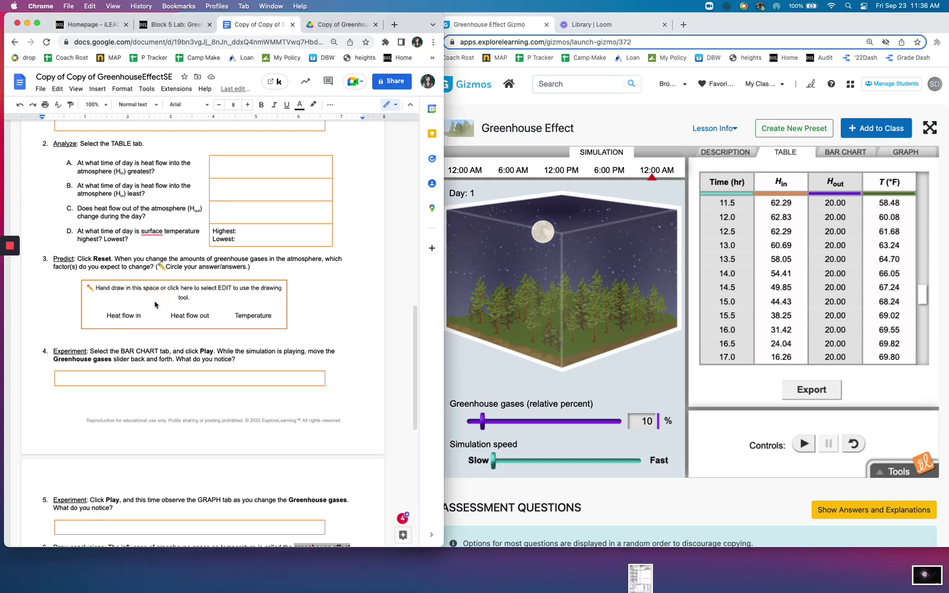
{"action": "left_click", "coordinate": [155, 307]}
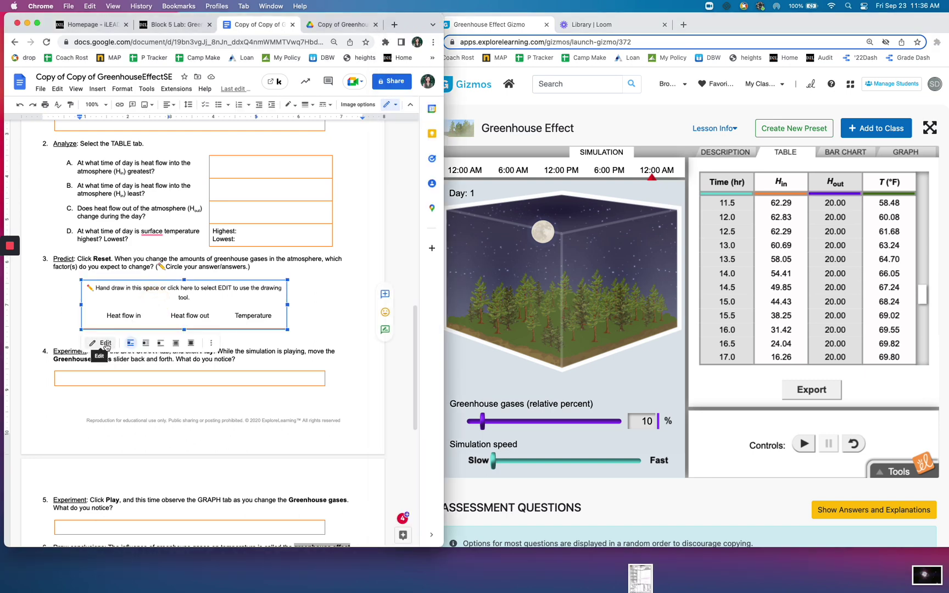
{"action": "left_click", "coordinate": [106, 344]}
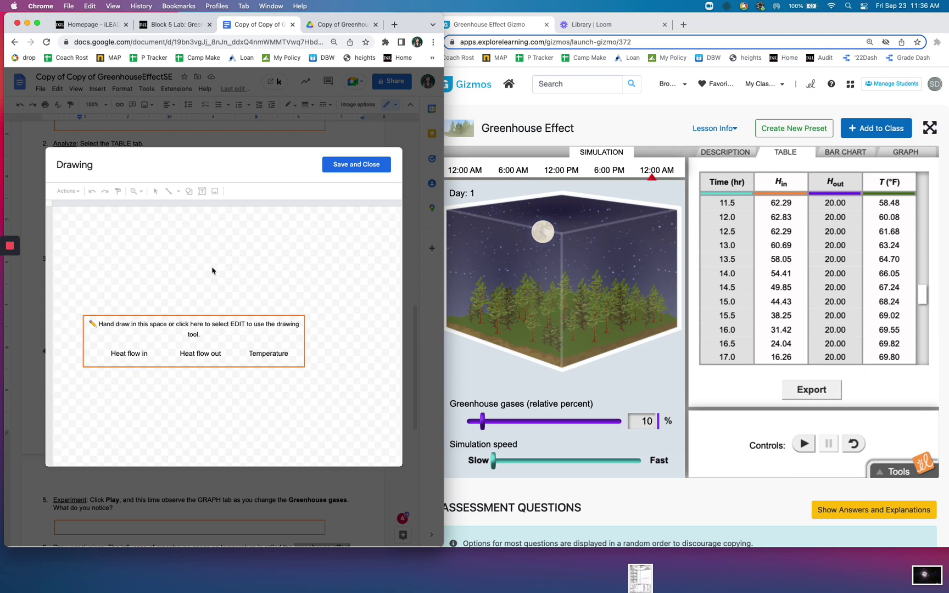
Choose the Scribble line tool in the drawing editor, then save and close the drawing without adding any marks
{"action": "left_click", "coordinate": [169, 192]}
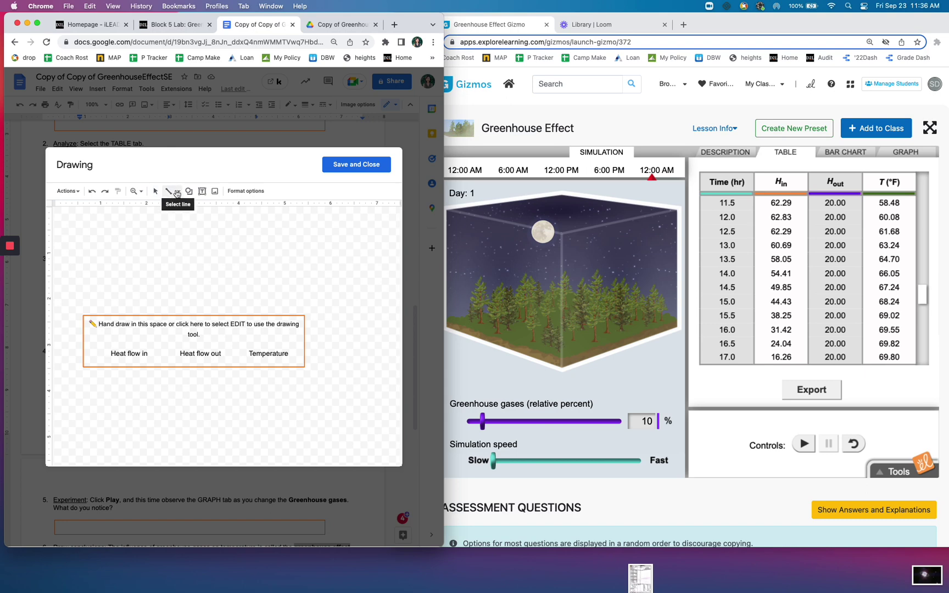
{"action": "left_click", "coordinate": [178, 192]}
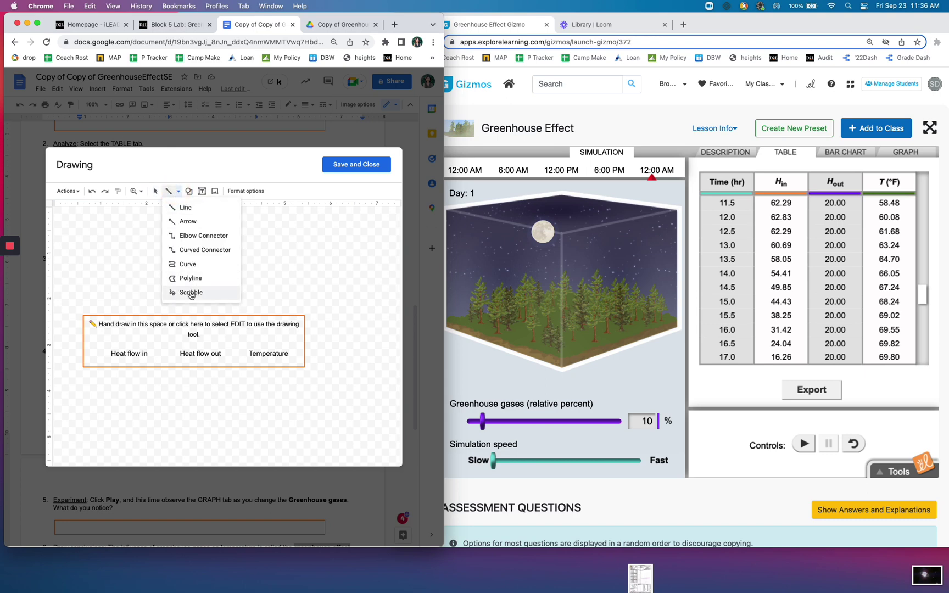
{"action": "left_click", "coordinate": [190, 293]}
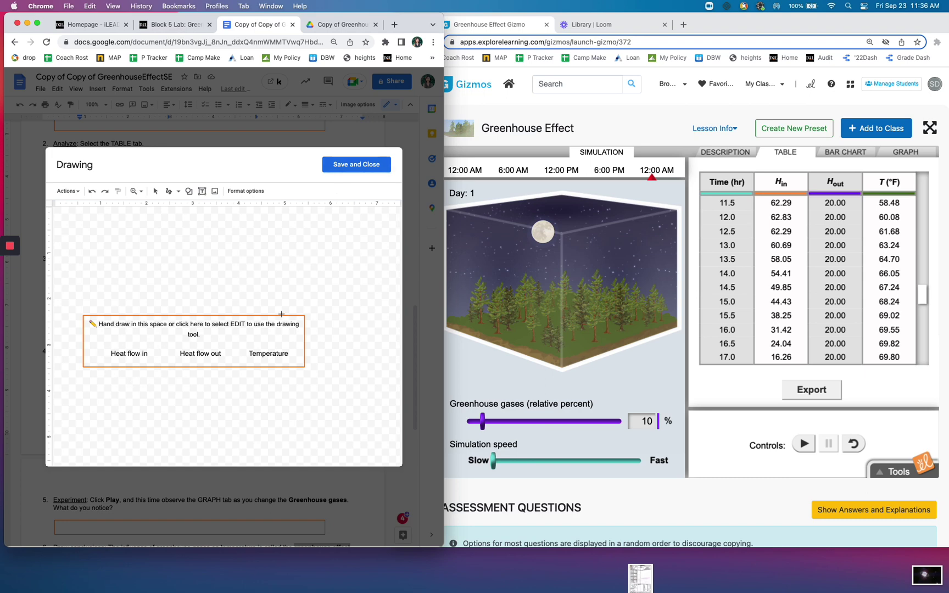
{"action": "left_click", "coordinate": [356, 165]}
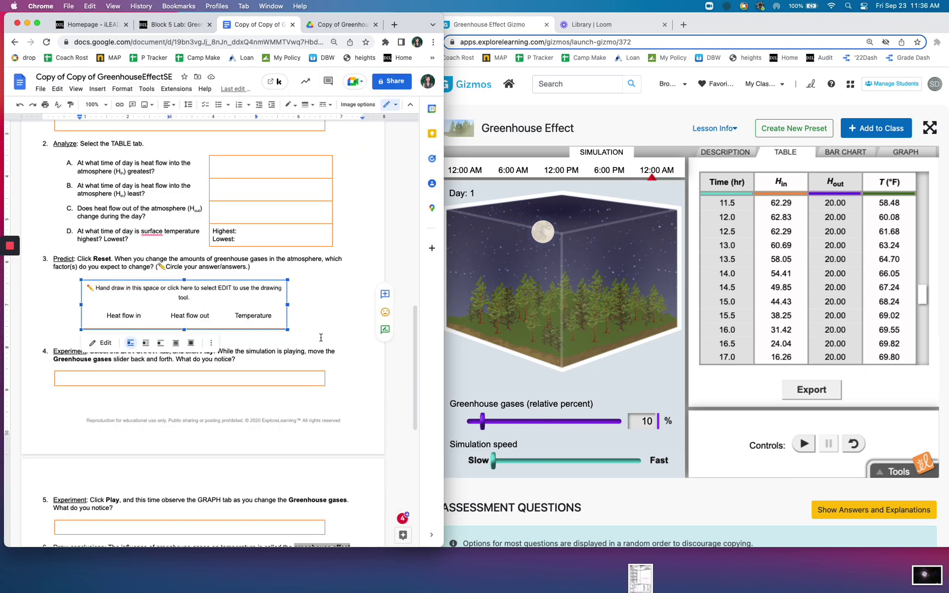
{"action": "left_click", "coordinate": [325, 324]}
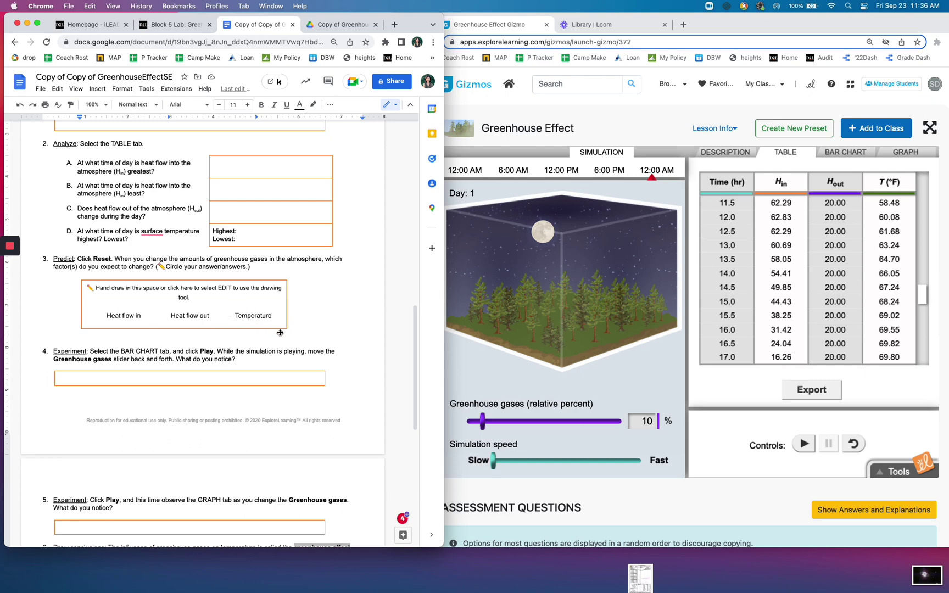
Display the simulation's bar chart for worksheet question 4 and resume playing the simulation
{"action": "scroll", "coordinate": [290, 332], "scroll_direction": "down", "scroll_amount": 3}
{"action": "scroll", "coordinate": [350, 322], "scroll_direction": "down", "scroll_amount": 1}
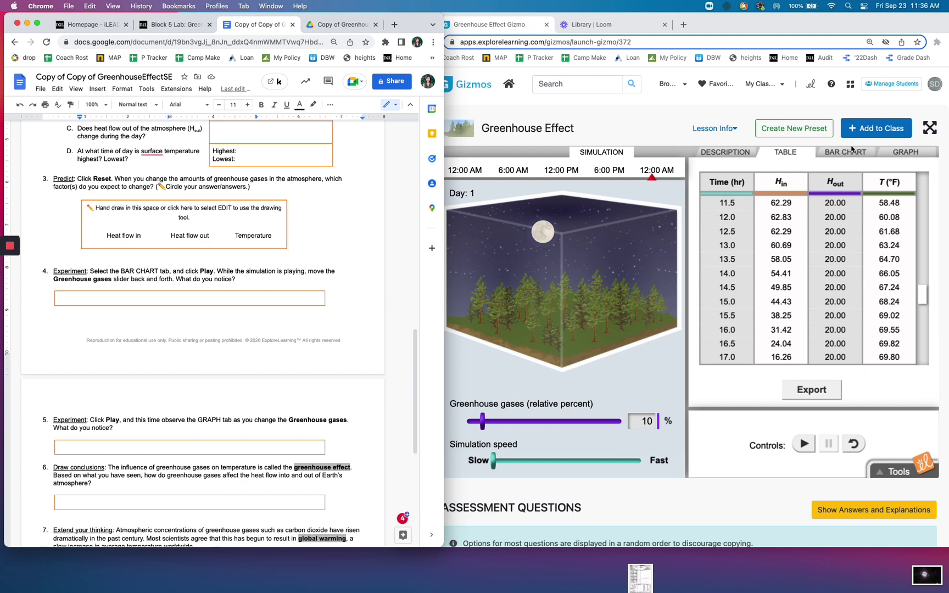
{"action": "left_click", "coordinate": [849, 153]}
{"action": "left_click", "coordinate": [849, 153]}
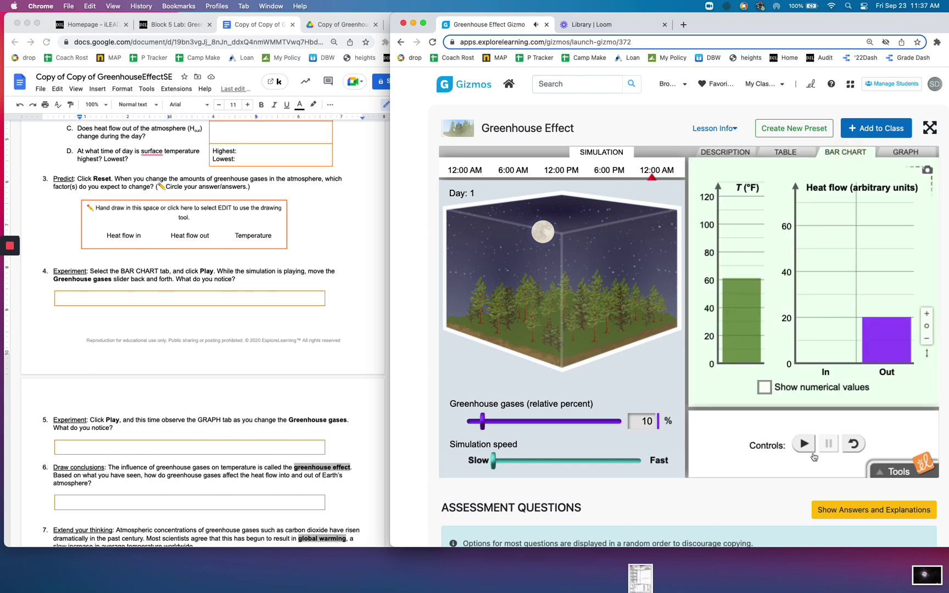
{"action": "left_click", "coordinate": [805, 445]}
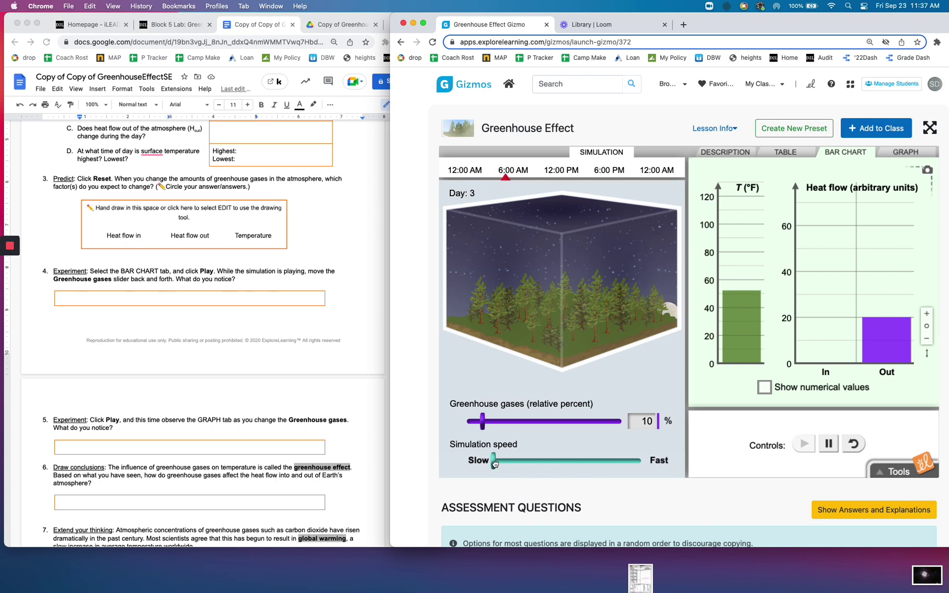
Raise the simulation speed to about midway between Slow and Fast and pause the run on day 8
{"action": "left_click_drag", "start_coordinate": [500, 468], "coordinate": [578, 467]}
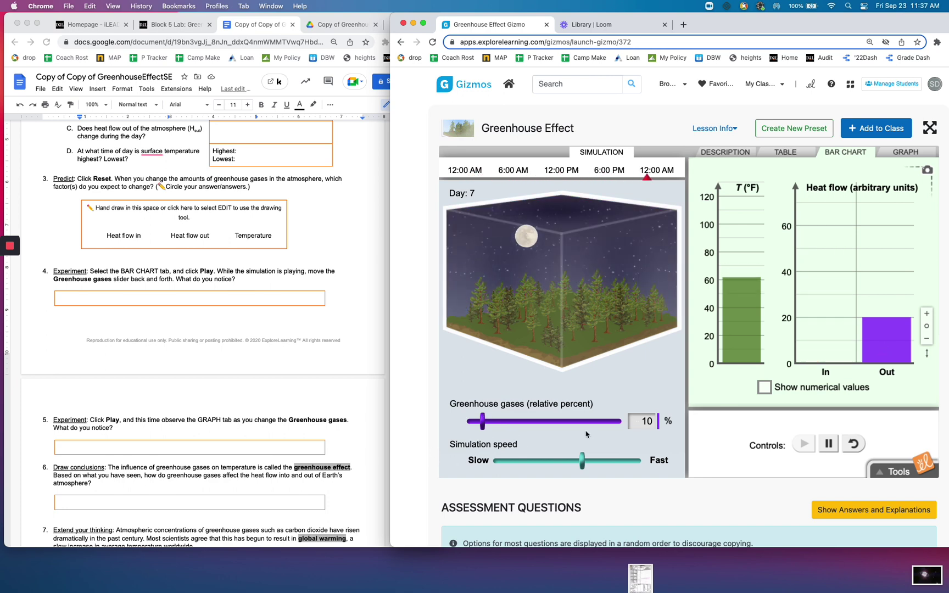
{"action": "left_click", "coordinate": [830, 448]}
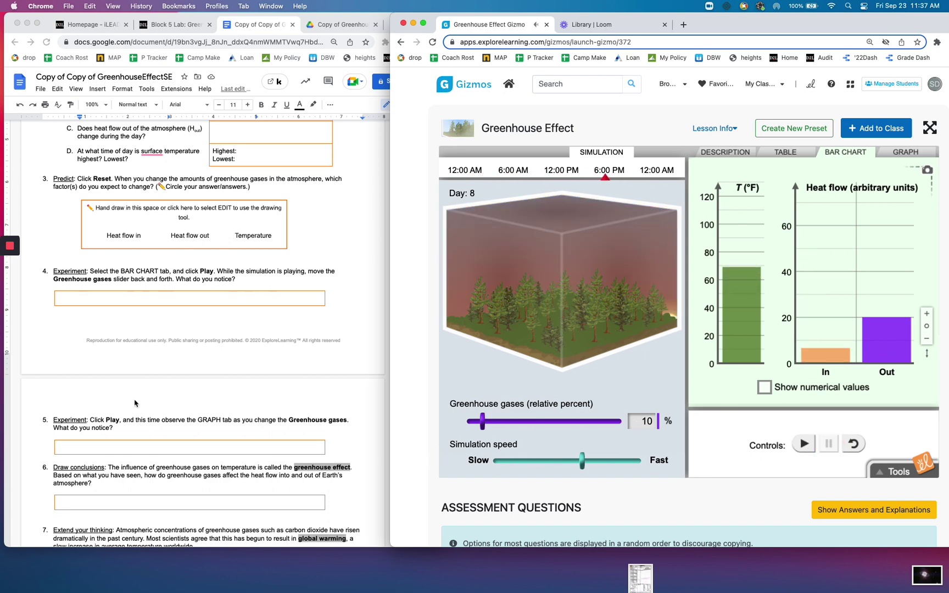
Display the simulation's graph for worksheet question 5 and read through questions 5 to 7 and the closing note
{"action": "scroll", "coordinate": [137, 404], "scroll_direction": "down", "scroll_amount": 3}
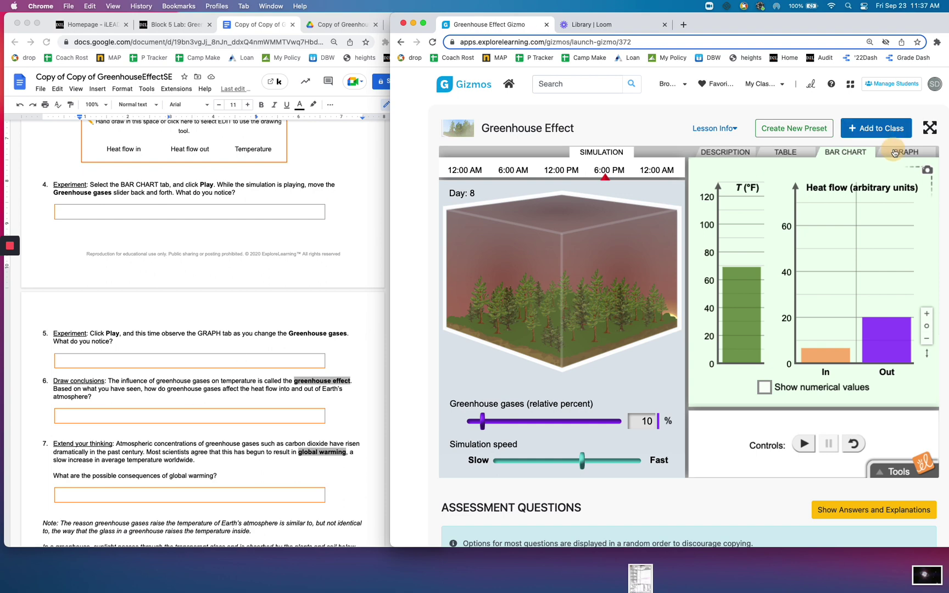
{"action": "left_click", "coordinate": [894, 153]}
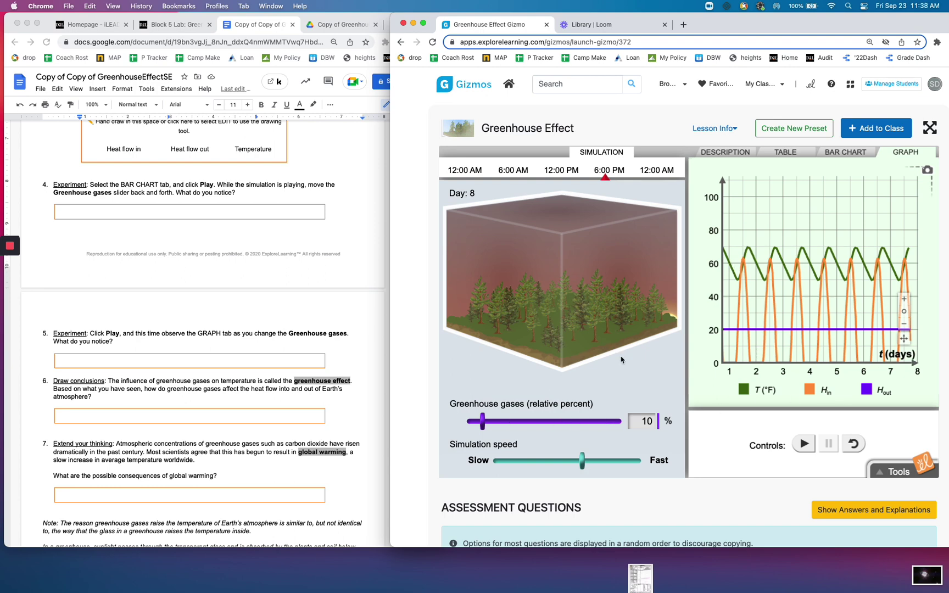
{"action": "scroll", "coordinate": [300, 364], "scroll_direction": "down", "scroll_amount": 3}
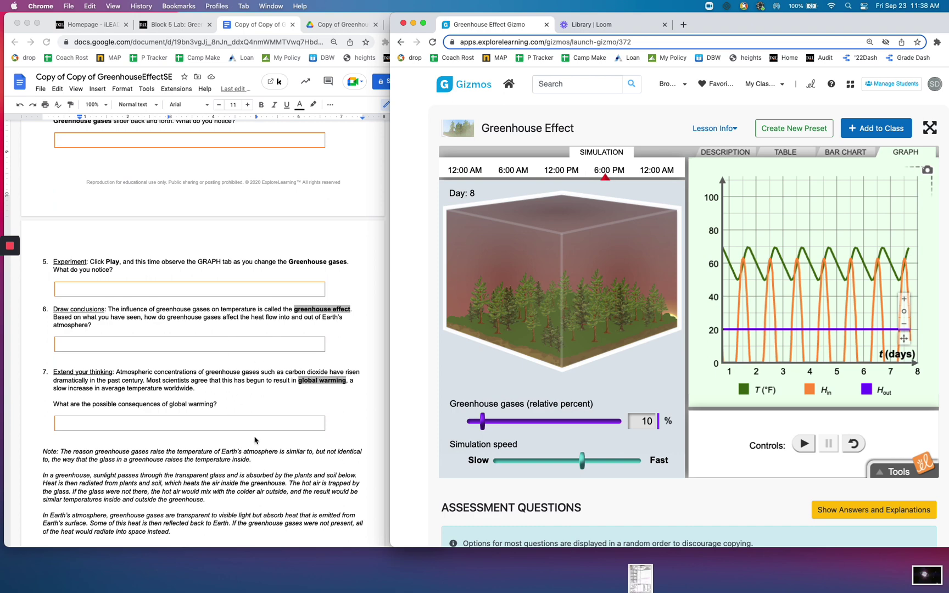
{"action": "scroll", "coordinate": [250, 440], "scroll_direction": "down", "scroll_amount": 1}
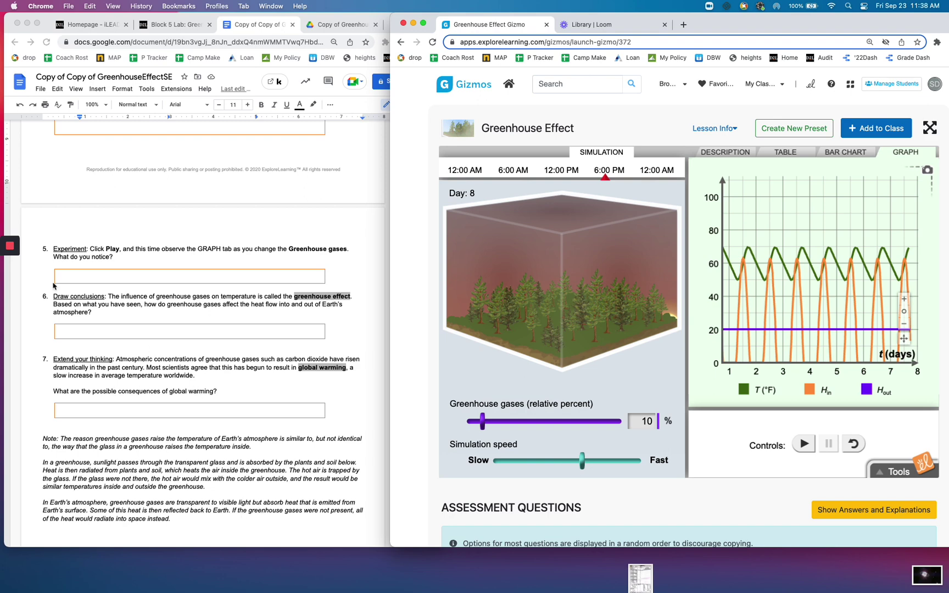
{"action": "mouse_move", "coordinate": [13, 248]}
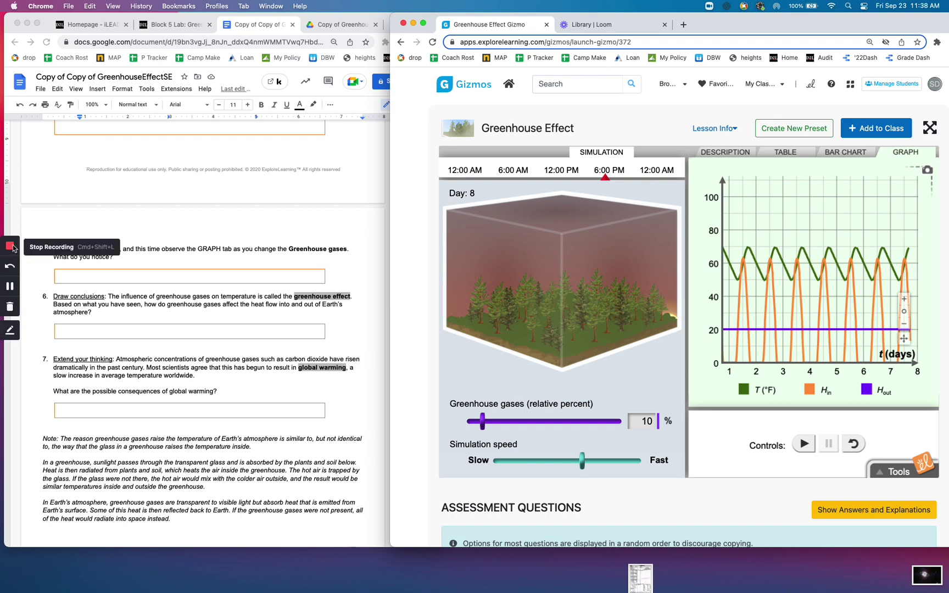